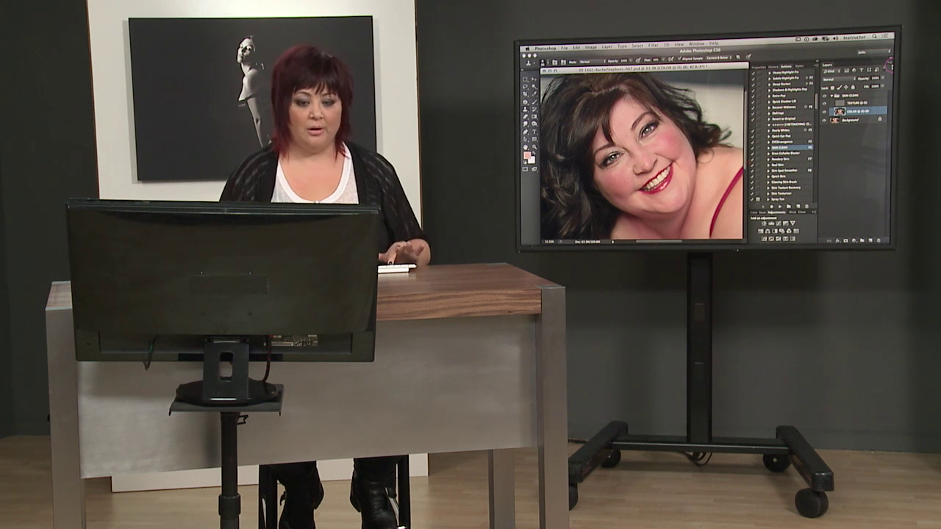
Set up the Clone Stamp on the COLOR layer with a 100 px brush and 50% opacity
{"action": "key", "text": "z"}
{"action": "left_click", "coordinate": [639, 171]}
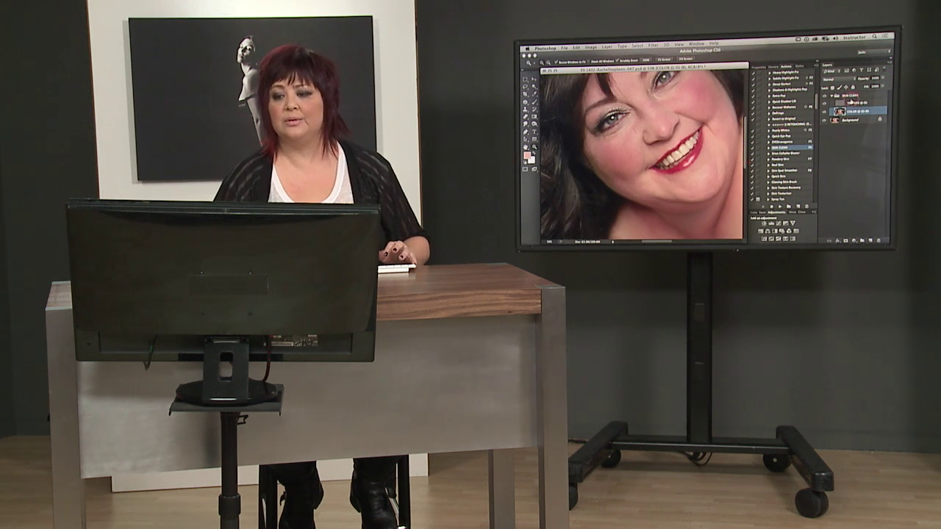
{"action": "left_click", "coordinate": [843, 193]}
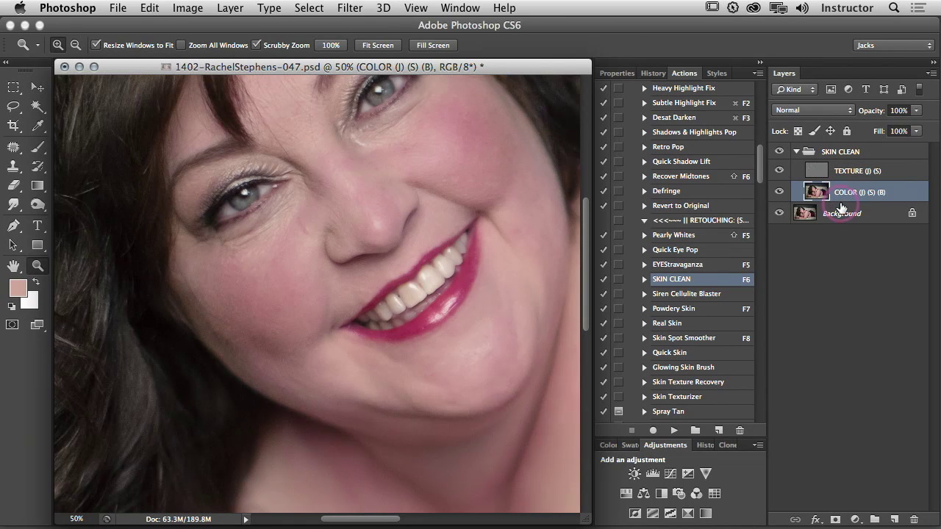
{"action": "key", "text": "s"}
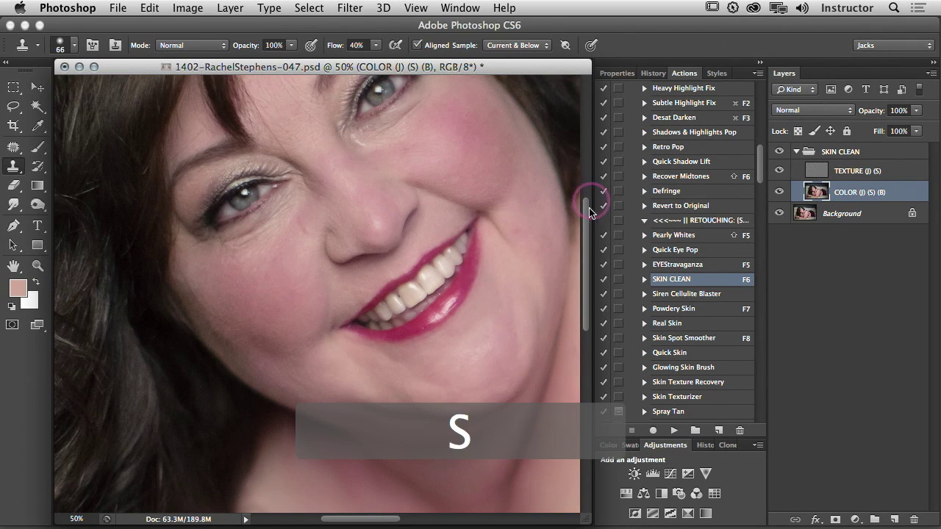
{"action": "key", "text": "bracketright"}
{"action": "key", "text": "bracketright"}
{"action": "key", "text": "bracketright"}
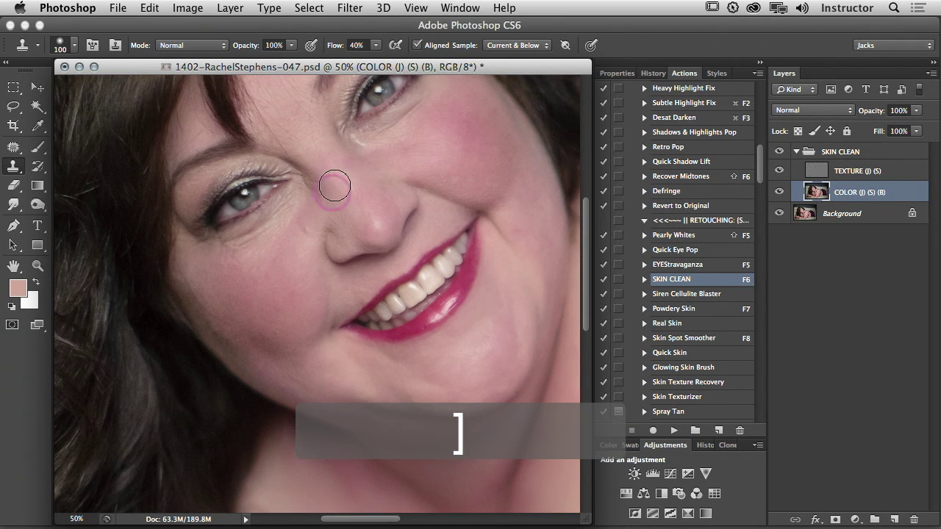
{"action": "left_click", "coordinate": [292, 47]}
{"action": "left_click_drag", "start_coordinate": [265, 60], "coordinate": [258, 60]}
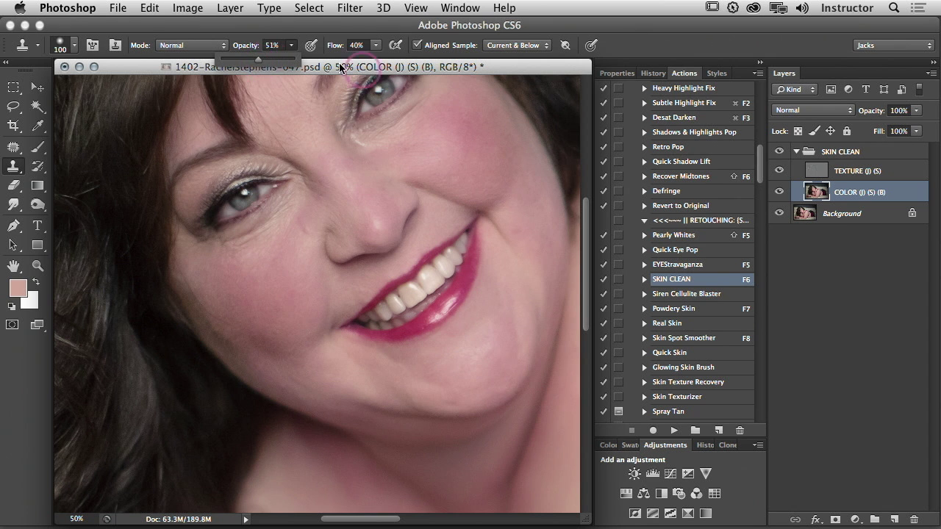
{"action": "left_click", "coordinate": [657, 28]}
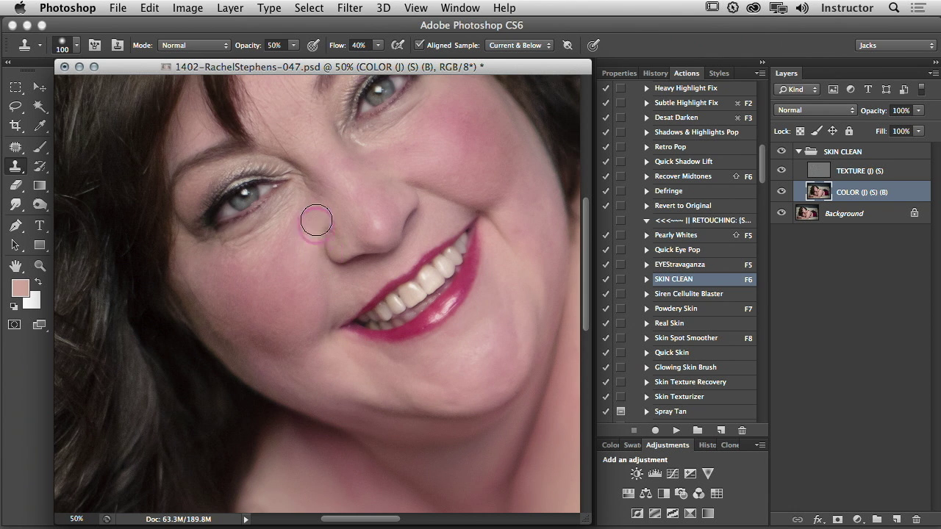
Clone smoother skin beneath the eye on the photo's left side, checking it against the image with the SKIN CLEAN group hidden
{"action": "left_click", "coordinate": [266, 238], "text": "alt"}
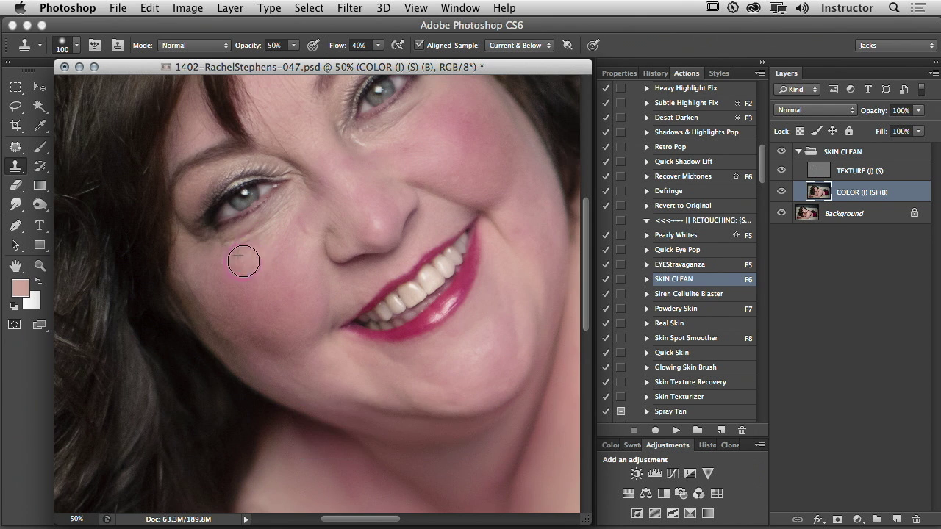
{"action": "left_click", "coordinate": [248, 250], "text": "alt"}
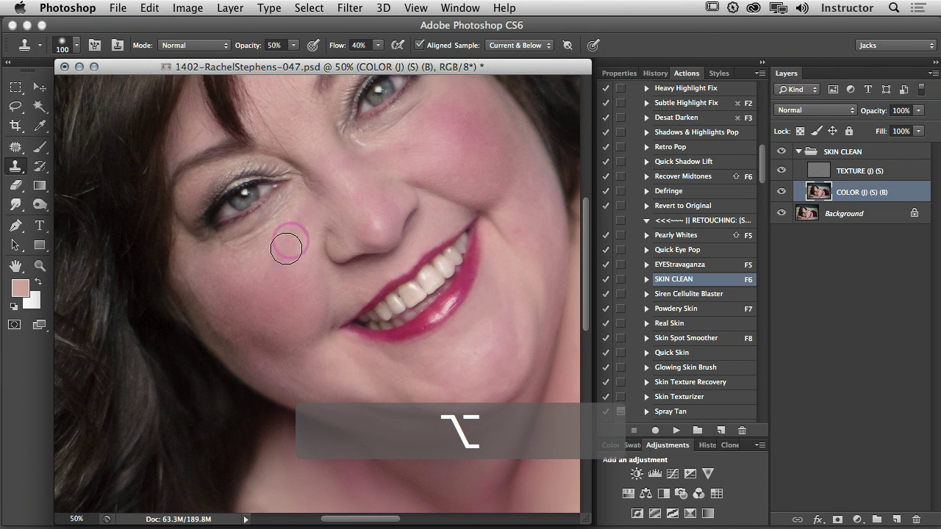
{"action": "left_click", "coordinate": [782, 151]}
{"action": "left_click", "coordinate": [783, 151]}
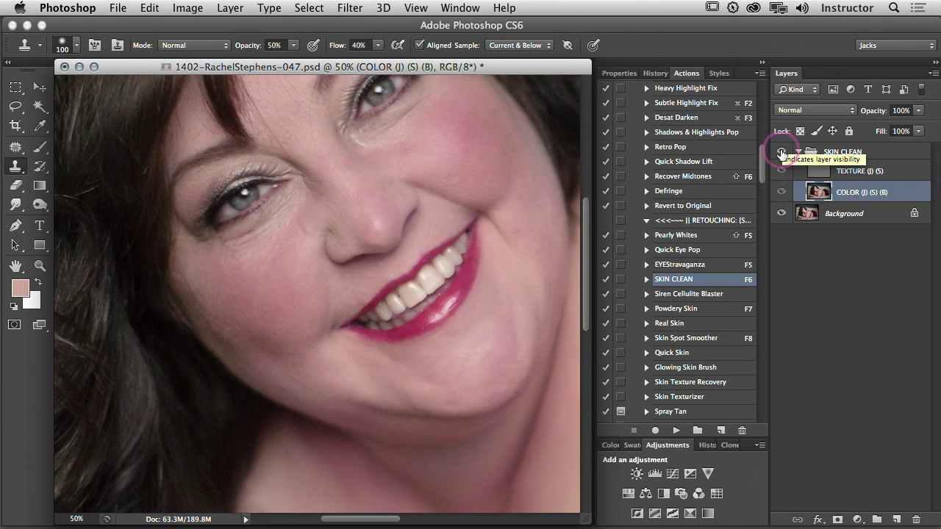
{"action": "left_click", "coordinate": [781, 152]}
{"action": "left_click", "coordinate": [247, 251], "text": "alt"}
{"action": "left_click_drag", "start_coordinate": [225, 253], "coordinate": [219, 250]}
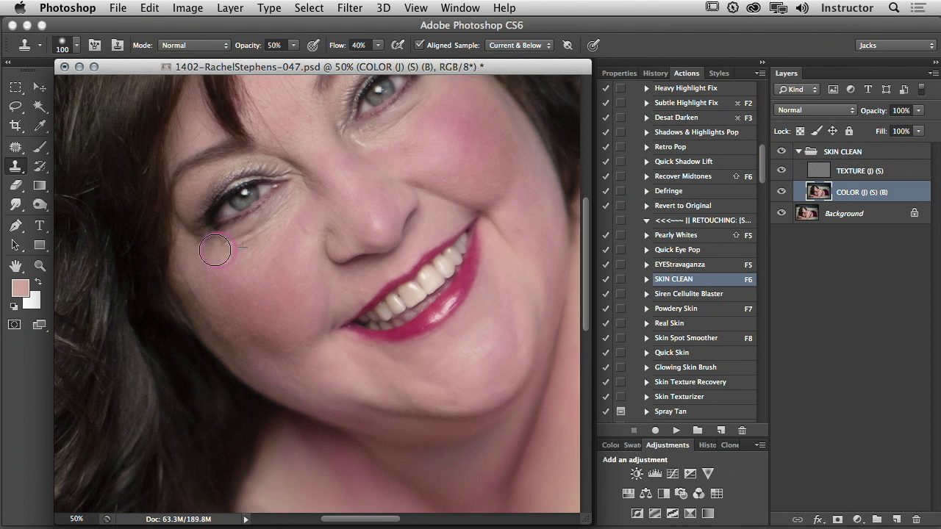
{"action": "left_click", "coordinate": [286, 236], "text": "alt"}
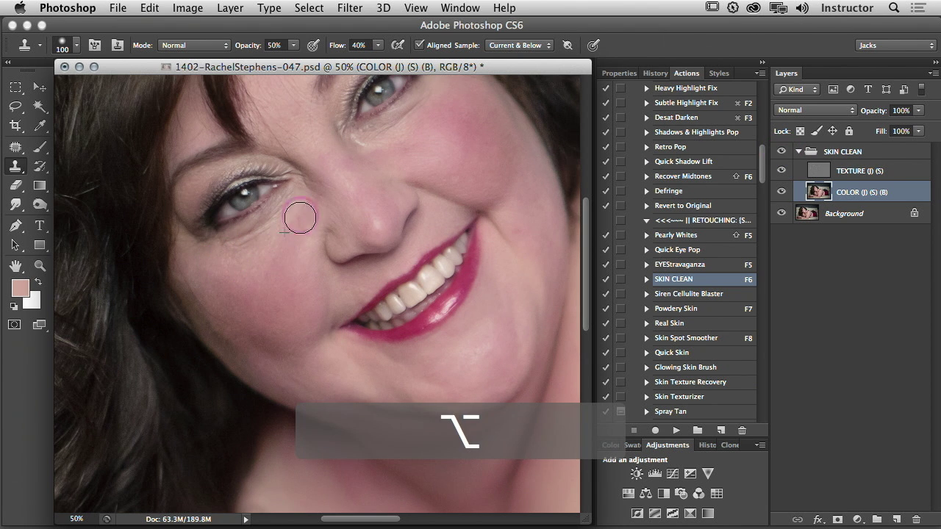
Even out the skin tone along the nose and between the eyebrows with cloned skin from the nose bridge and forehead
{"action": "left_click", "coordinate": [310, 136], "text": "alt"}
{"action": "mouse_move", "coordinate": [341, 173]}
{"action": "left_mouse_down"}
{"action": "mouse_move", "coordinate": [315, 144]}
{"action": "mouse_move", "coordinate": [390, 226]}
{"action": "mouse_move", "coordinate": [387, 235]}
{"action": "mouse_move", "coordinate": [346, 153]}
{"action": "mouse_move", "coordinate": [328, 155]}
{"action": "mouse_move", "coordinate": [366, 213]}
{"action": "left_mouse_up"}
{"action": "left_click", "coordinate": [309, 131], "text": "alt"}
{"action": "left_click", "coordinate": [311, 139], "text": "alt"}
{"action": "left_click", "coordinate": [334, 136], "text": "alt"}
{"action": "left_click", "coordinate": [317, 140], "text": "alt"}
{"action": "left_click_drag", "start_coordinate": [340, 179], "coordinate": [385, 227]}
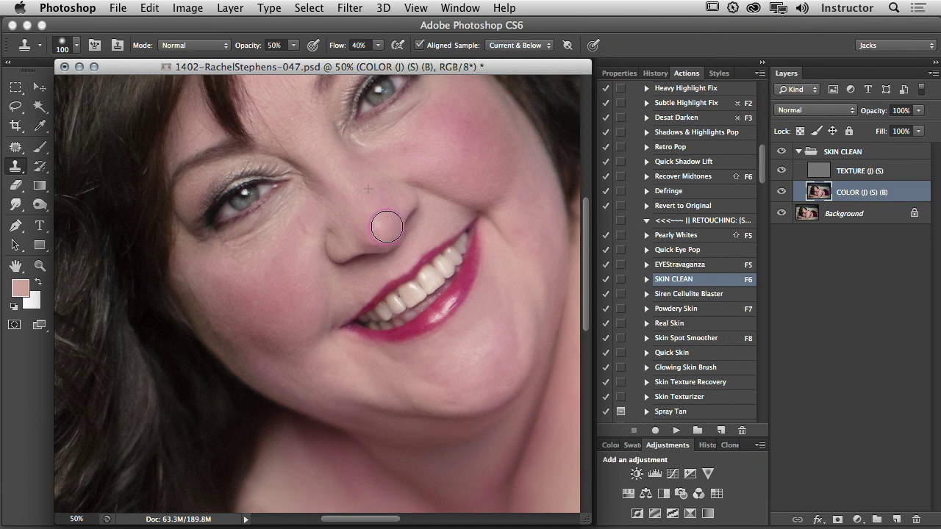
{"action": "left_click", "coordinate": [313, 145], "text": "alt"}
{"action": "left_click_drag", "start_coordinate": [323, 153], "coordinate": [339, 166]}
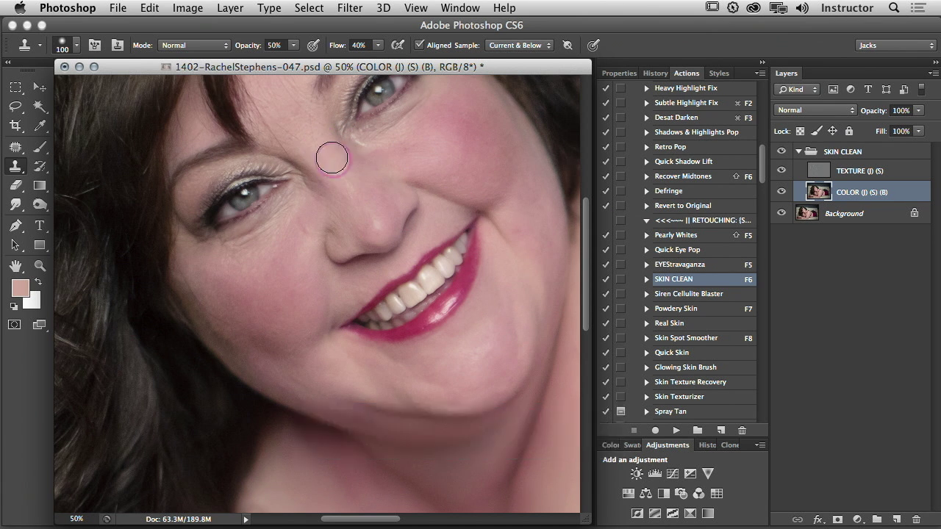
{"action": "left_click", "coordinate": [283, 93], "text": "alt"}
{"action": "left_click_drag", "start_coordinate": [294, 104], "coordinate": [319, 113]}
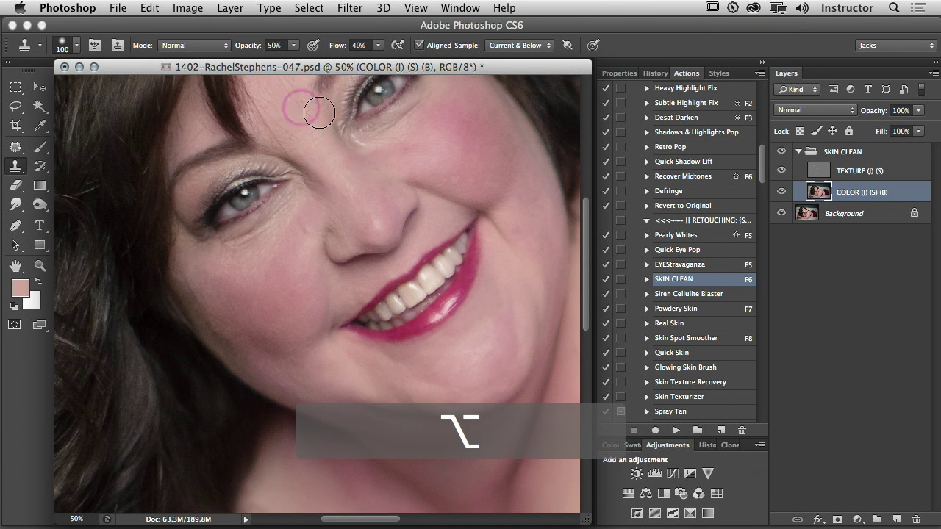
Clone skin from beneath the eye on the photo's left side onto the area beneath the other eye
{"action": "left_click", "coordinate": [266, 233], "text": "alt"}
{"action": "left_click_drag", "start_coordinate": [383, 144], "coordinate": [374, 156]}
{"action": "left_click", "coordinate": [305, 240], "text": "alt"}
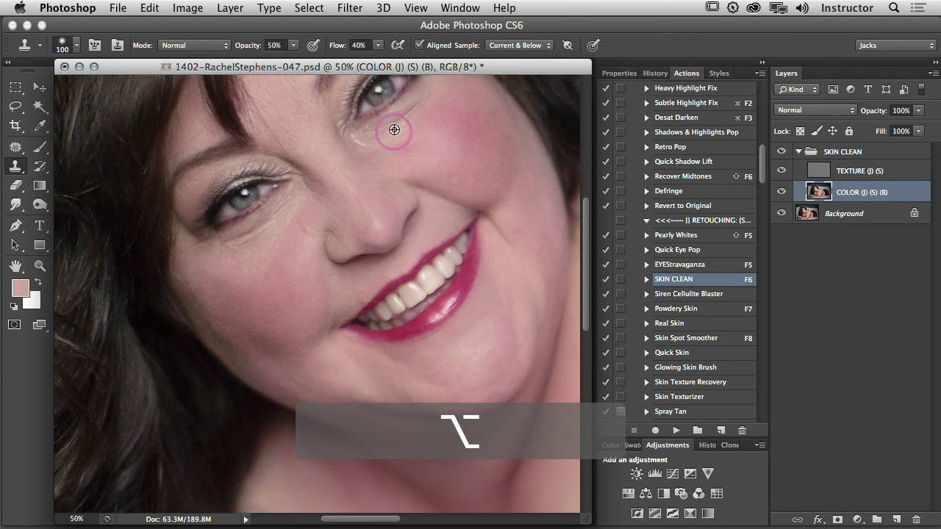
{"action": "left_click", "coordinate": [269, 231], "text": "alt"}
{"action": "left_click", "coordinate": [382, 149]}
{"action": "key", "text": "space"}
{"action": "left_click_drag", "start_coordinate": [431, 130], "coordinate": [399, 227]}
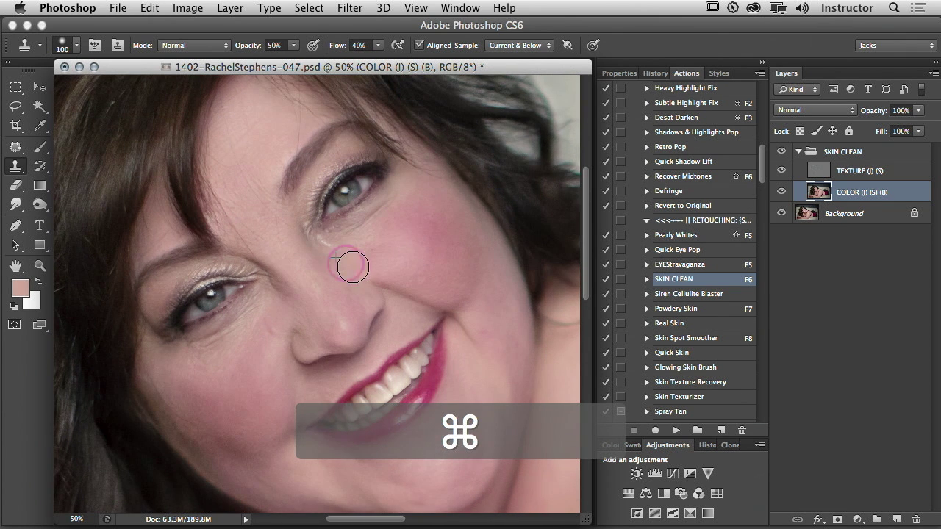
Undo the last two changes and clone nearby cheek skin beneath the eye on the photo's right side
{"action": "key", "text": "alt+super+z"}
{"action": "key", "text": "alt+super+z"}
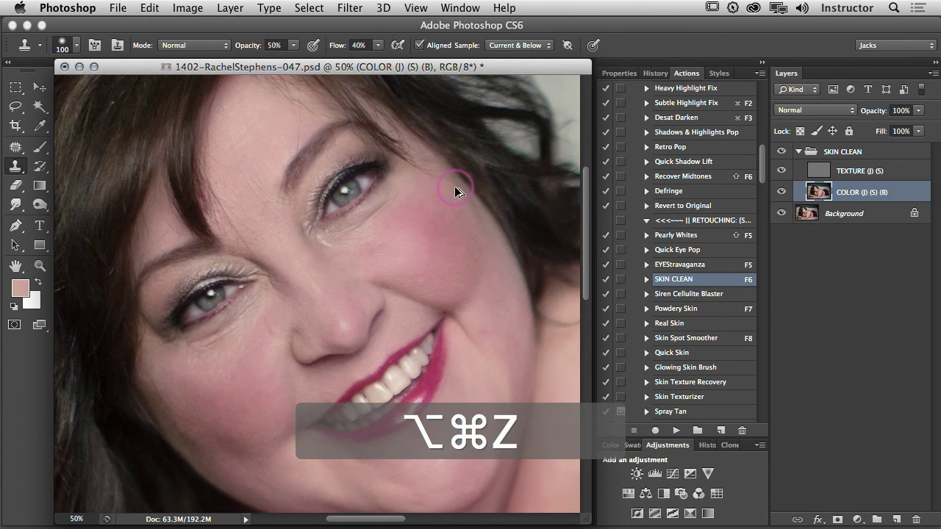
{"action": "key", "text": "alt"}
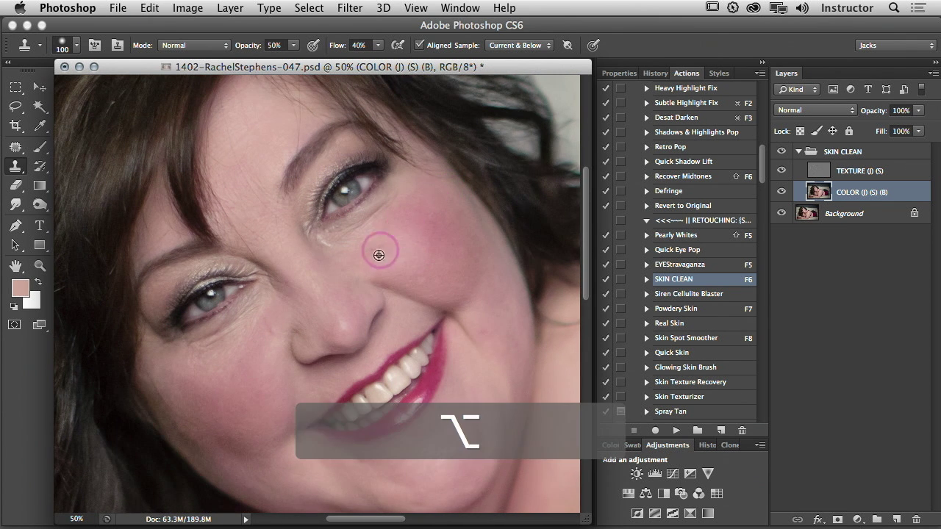
{"action": "left_click", "coordinate": [781, 152]}
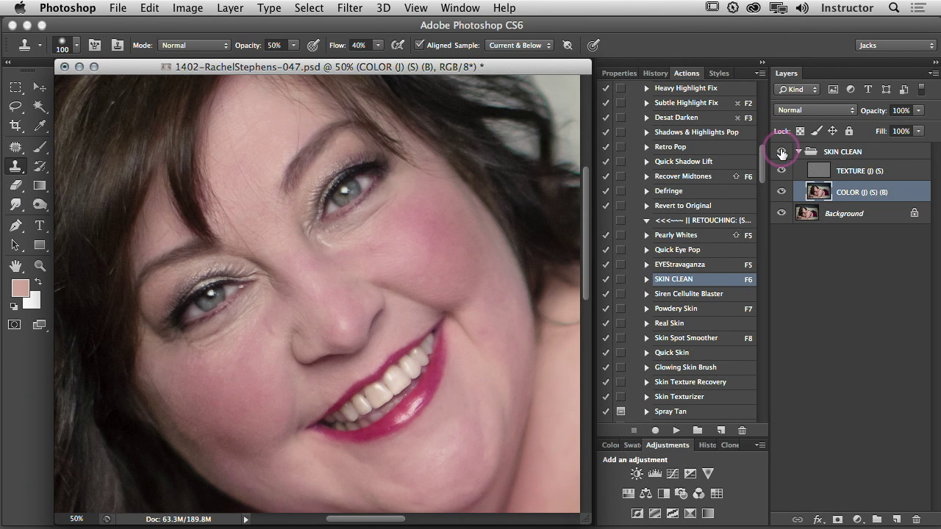
{"action": "left_click", "coordinate": [374, 265], "text": "alt"}
{"action": "mouse_move", "coordinate": [360, 250]}
{"action": "left_mouse_down"}
{"action": "mouse_move", "coordinate": [338, 251]}
{"action": "mouse_move", "coordinate": [338, 265]}
{"action": "mouse_move", "coordinate": [372, 242]}
{"action": "left_mouse_up"}
{"action": "left_click", "coordinate": [357, 240], "text": "alt"}
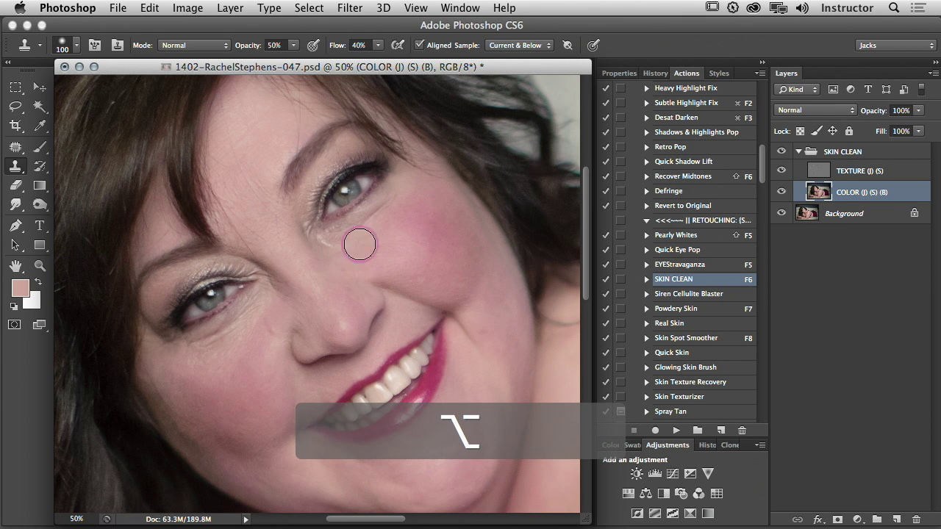
{"action": "left_click", "coordinate": [367, 228], "text": "alt"}
{"action": "left_click", "coordinate": [231, 350], "text": "alt"}
{"action": "left_click_drag", "start_coordinate": [247, 332], "coordinate": [250, 335]}
{"action": "key", "text": "alt+super+z"}
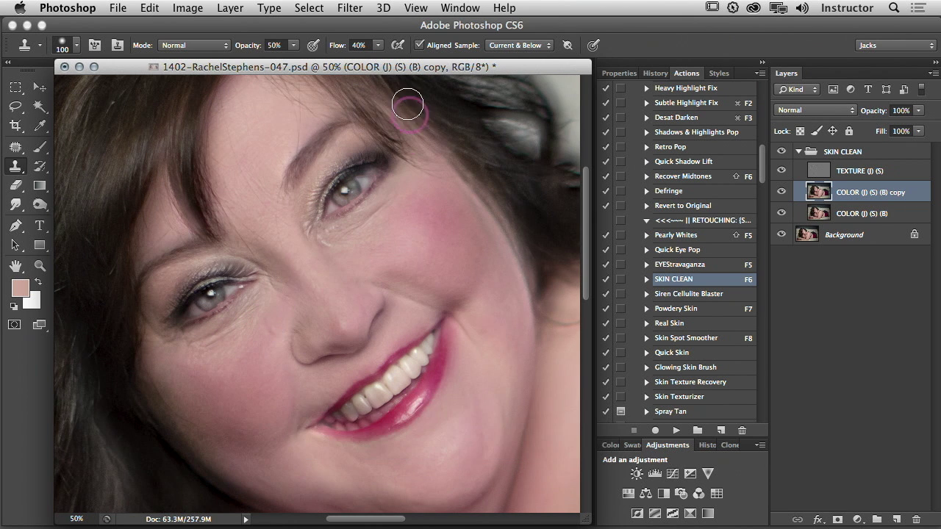
{"action": "key", "text": "alt+super+z"}
{"action": "key", "text": "alt+super+z"}
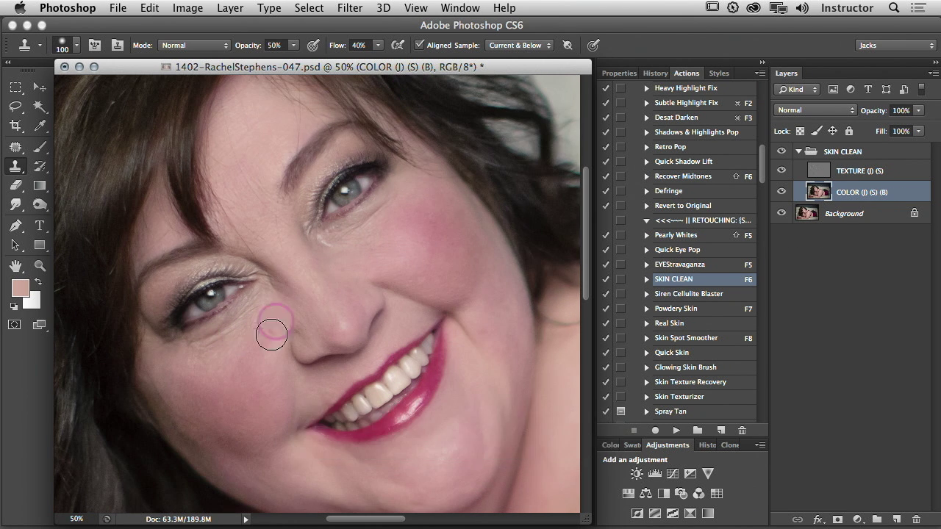
Compare the retouch with the original by toggling the SKIN CLEAN group, and lower the group's opacity to 69%
{"action": "left_click", "coordinate": [778, 151]}
{"action": "left_click", "coordinate": [777, 152]}
{"action": "left_click", "coordinate": [778, 152]}
{"action": "left_click", "coordinate": [777, 151]}
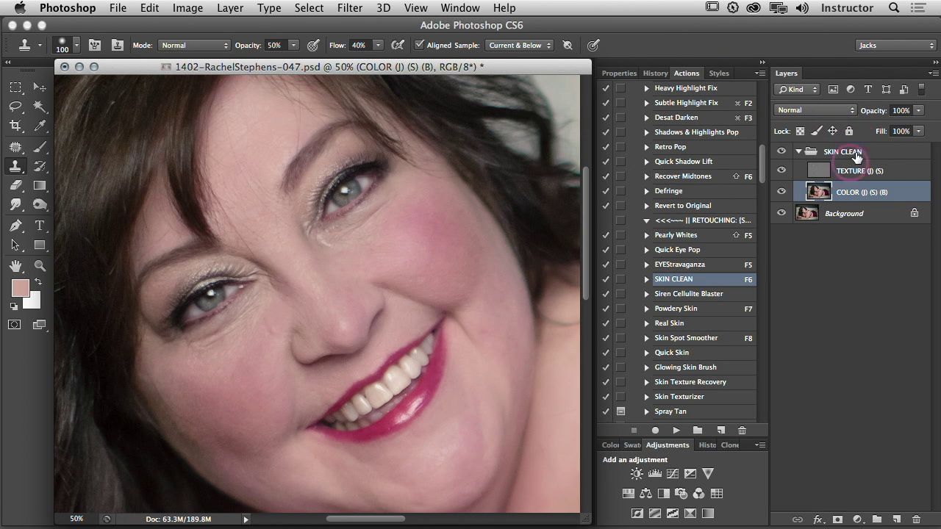
{"action": "left_click", "coordinate": [838, 151]}
{"action": "left_click", "coordinate": [918, 110]}
{"action": "left_click_drag", "start_coordinate": [920, 124], "coordinate": [873, 129]}
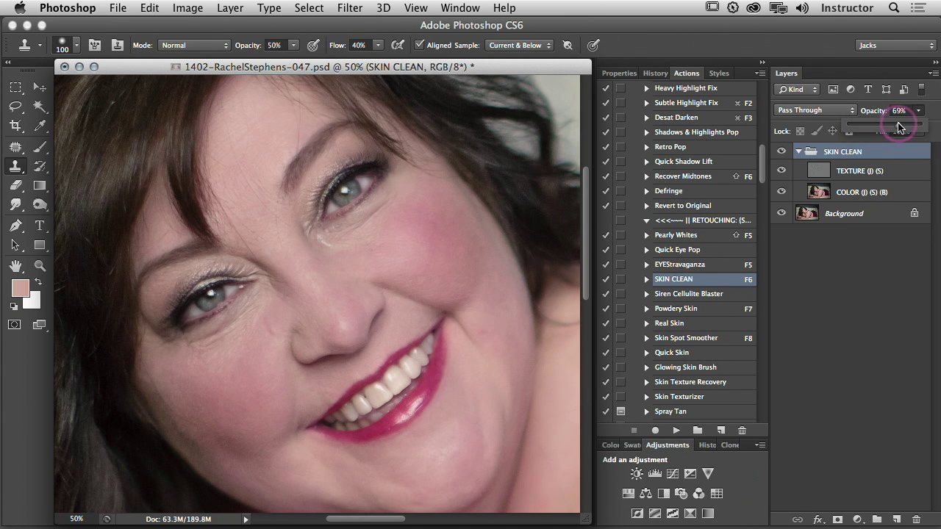
Merge all visible layers into the Background and save the portrait file
{"action": "key", "text": "super+shift+e"}
{"action": "key", "text": "super+s"}
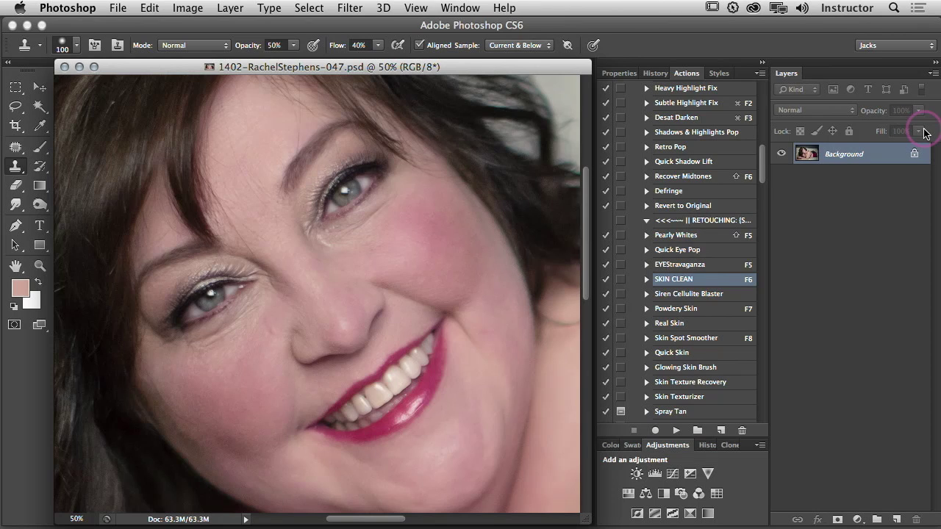
Run the SKIN CLEAN action and prepare the Clone Stamp on the TEXTURE layer with a 90 px brush
{"action": "key", "text": "F6"}
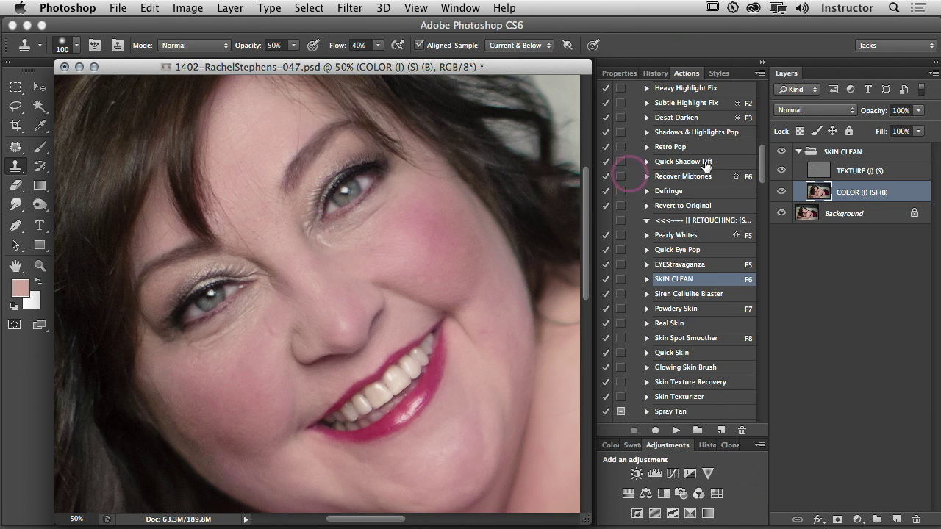
{"action": "left_click", "coordinate": [828, 180]}
{"action": "key", "text": "s"}
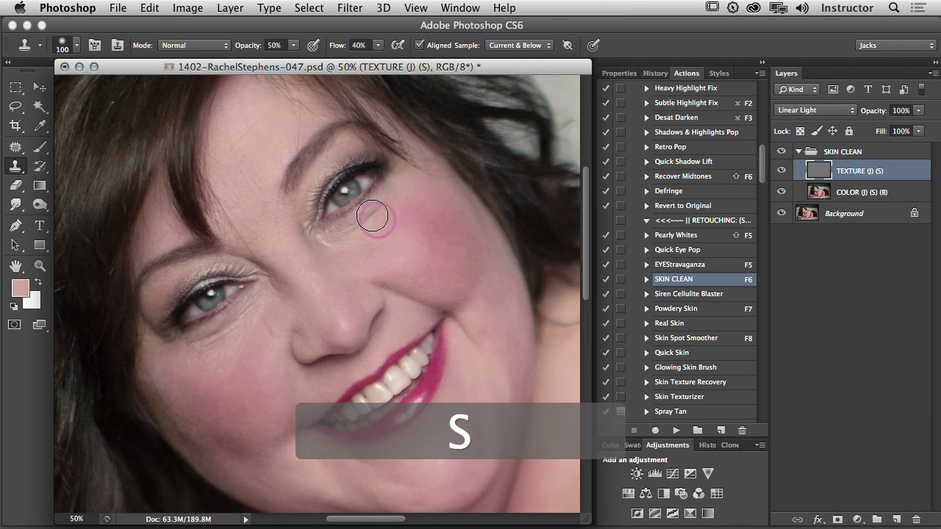
{"action": "key", "text": "bracketleft"}
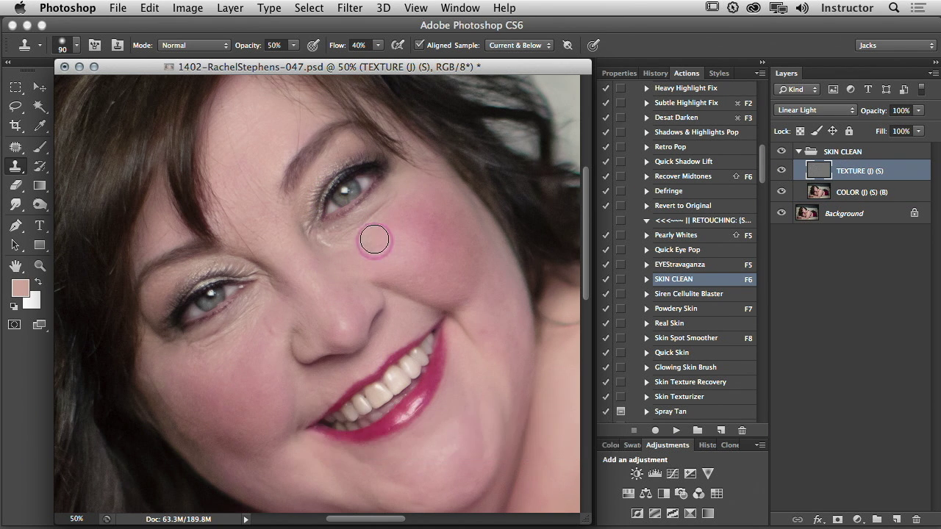
Try cloning on the TEXTURE layer beneath the eye beside the nose with Current & Below sampling, and undo the strokes
{"action": "left_click", "coordinate": [364, 252], "text": "alt"}
{"action": "left_click", "coordinate": [342, 249]}
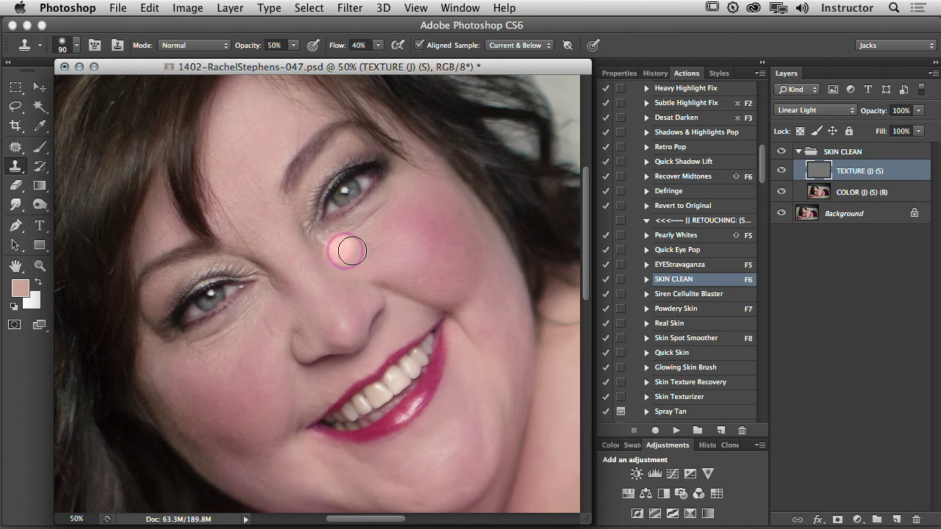
{"action": "key", "text": "alt+super+z"}
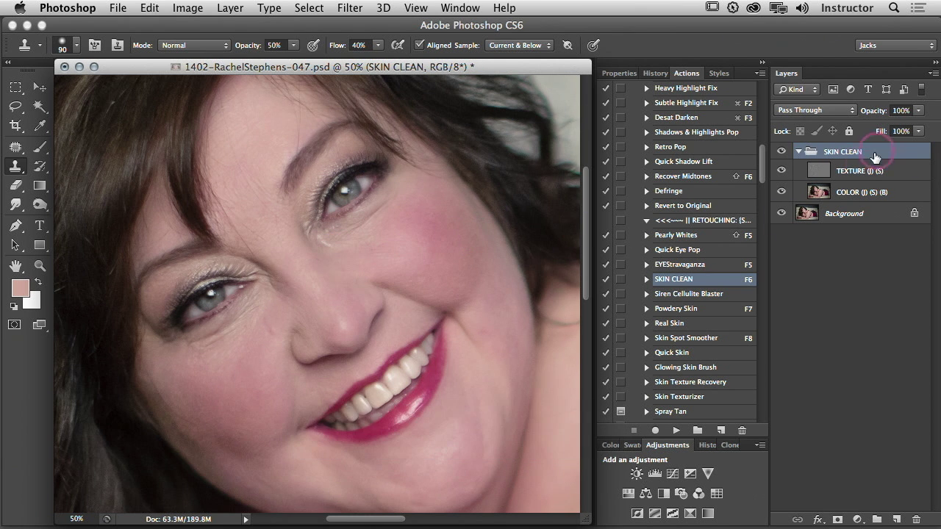
{"action": "left_click", "coordinate": [859, 171]}
{"action": "left_click", "coordinate": [359, 251], "text": "alt"}
{"action": "left_click", "coordinate": [336, 249]}
{"action": "key", "text": "super+z"}
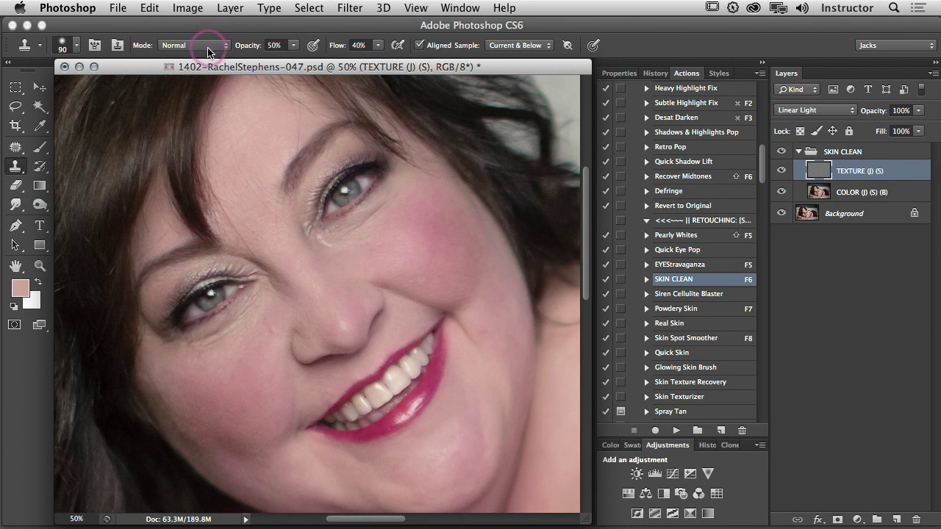
Set the Clone Stamp to sample the Current Layer and clone texture over the lines beneath the eye on the photo's left side
{"action": "left_click", "coordinate": [522, 44]}
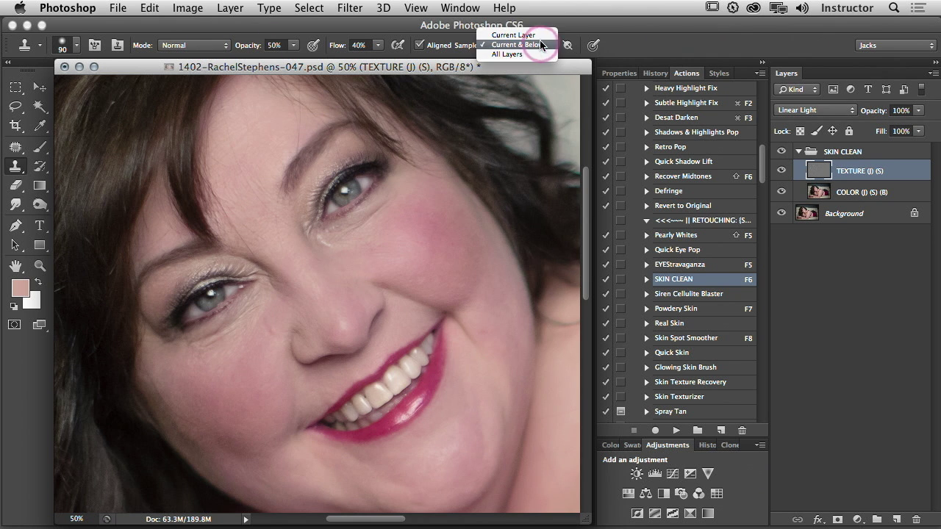
{"action": "left_click", "coordinate": [539, 36]}
{"action": "key", "text": "alt"}
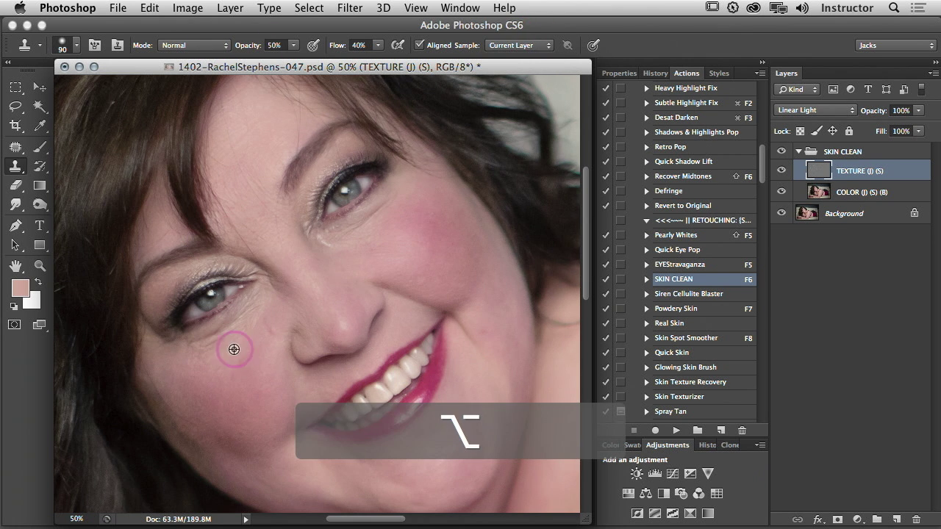
{"action": "left_click_drag", "start_coordinate": [217, 341], "coordinate": [213, 346]}
{"action": "left_click", "coordinate": [221, 351], "text": "alt"}
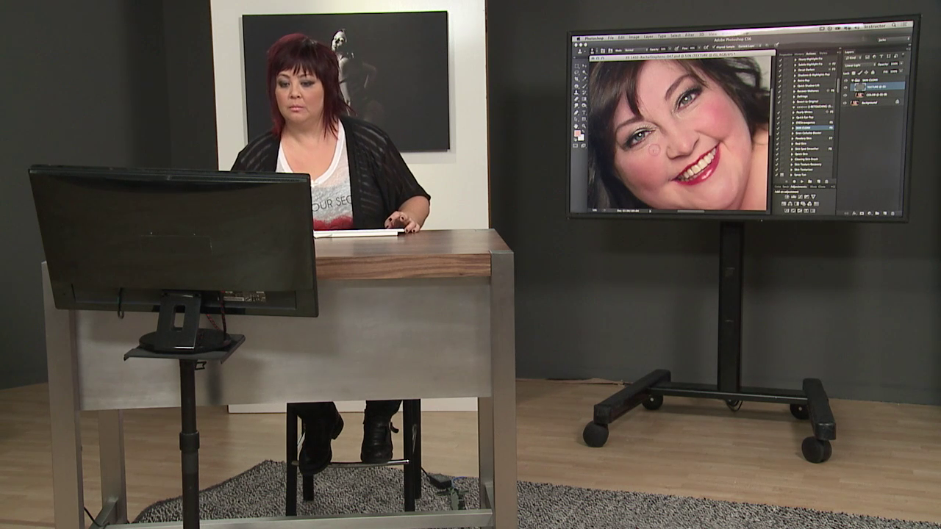
{"action": "key", "text": "alt"}
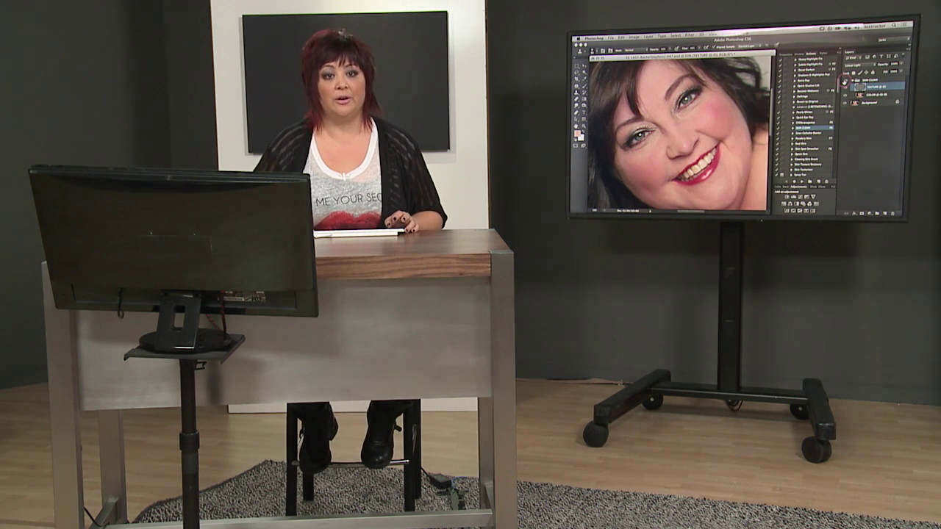
Clone clean skin texture on the TEXTURE layer beneath the eye on the photo's right side and around both eyes' outer corners
{"action": "key", "text": "alt"}
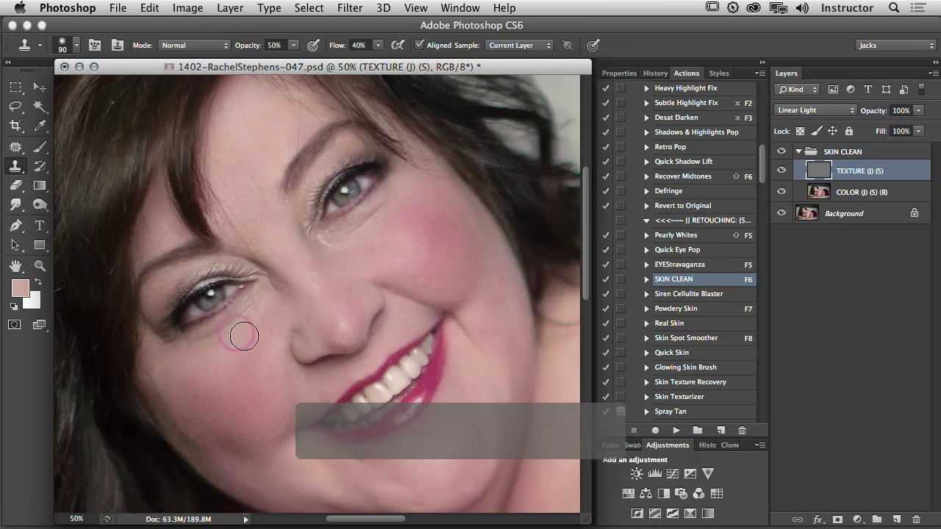
{"action": "key", "text": "alt"}
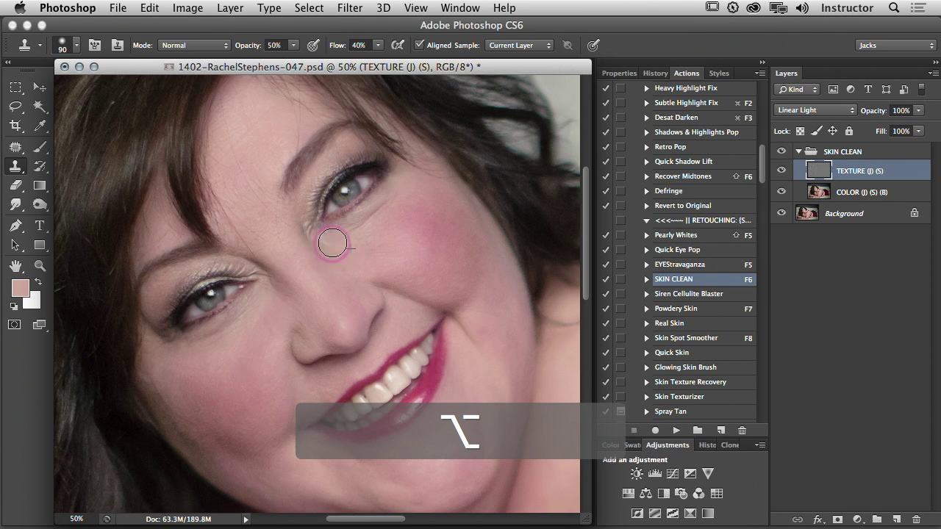
{"action": "left_click_drag", "start_coordinate": [333, 243], "coordinate": [327, 244]}
{"action": "left_click", "coordinate": [361, 237], "text": "alt"}
{"action": "left_click", "coordinate": [373, 219]}
{"action": "left_click", "coordinate": [399, 211], "text": "alt"}
{"action": "mouse_move", "coordinate": [383, 211]}
{"action": "left_mouse_down"}
{"action": "mouse_move", "coordinate": [379, 255]}
{"action": "mouse_move", "coordinate": [377, 238]}
{"action": "mouse_move", "coordinate": [369, 250]}
{"action": "mouse_move", "coordinate": [436, 271]}
{"action": "mouse_move", "coordinate": [305, 346]}
{"action": "mouse_move", "coordinate": [259, 340]}
{"action": "mouse_move", "coordinate": [261, 324]}
{"action": "mouse_move", "coordinate": [269, 322]}
{"action": "mouse_move", "coordinate": [249, 344]}
{"action": "mouse_move", "coordinate": [266, 324]}
{"action": "mouse_move", "coordinate": [272, 339]}
{"action": "mouse_move", "coordinate": [161, 392]}
{"action": "left_mouse_up"}
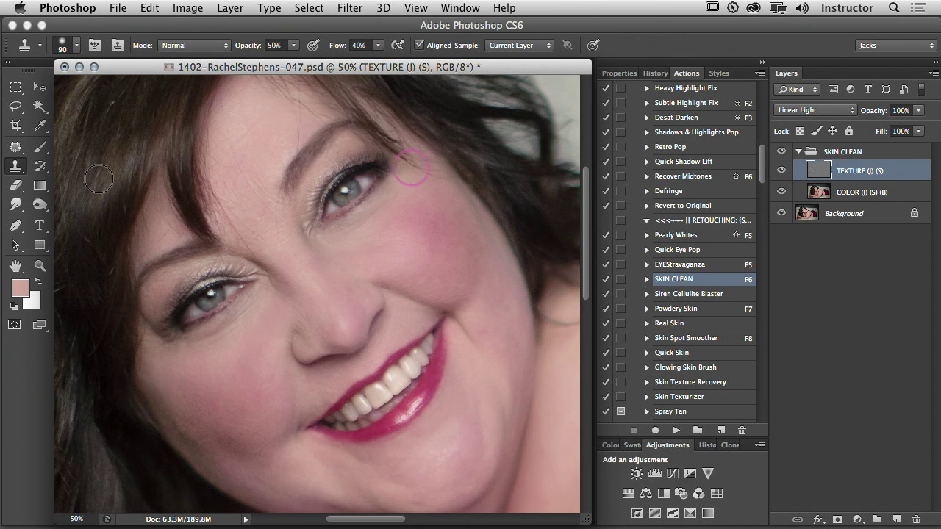
{"action": "left_click", "coordinate": [185, 399], "text": "alt"}
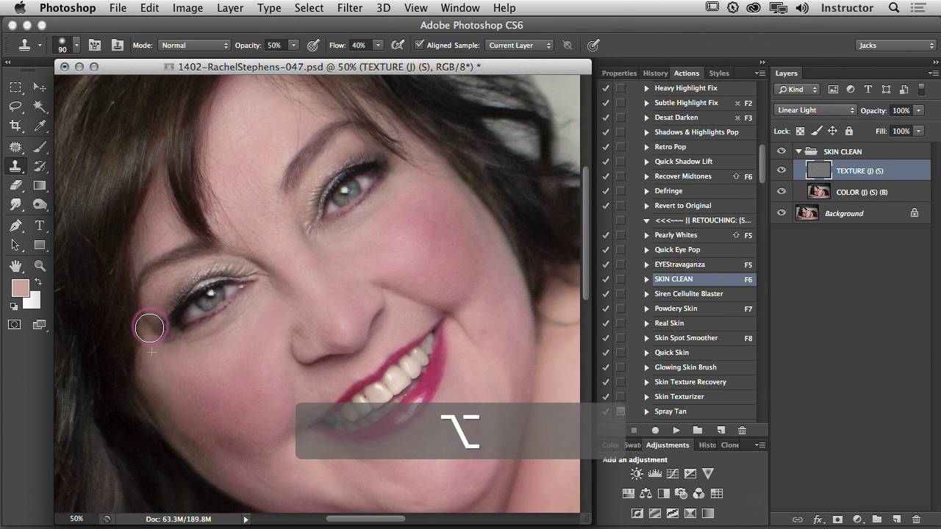
Reduce the SKIN CLEAN group's opacity to about 41%
{"action": "left_click", "coordinate": [857, 152]}
{"action": "left_click", "coordinate": [918, 110]}
{"action": "left_click_drag", "start_coordinate": [921, 124], "coordinate": [880, 133]}
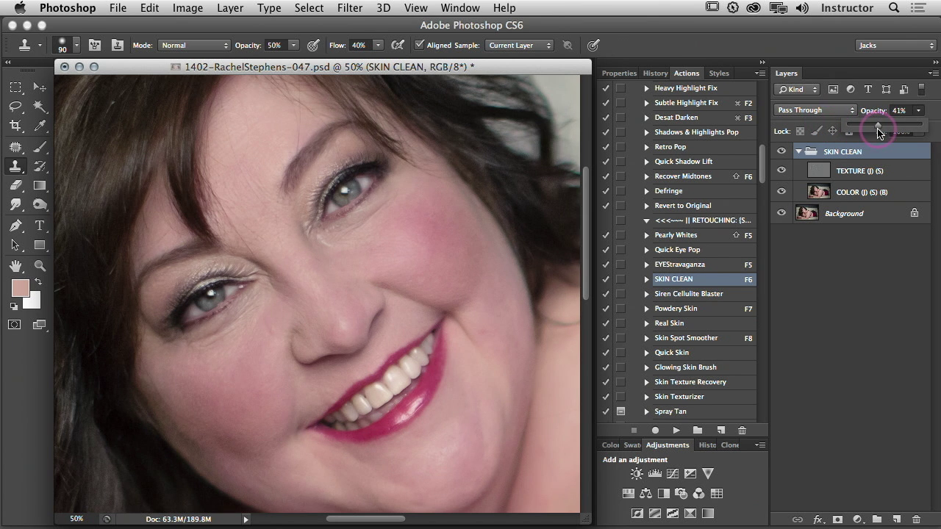
Merge the visible retouching layers into the Background and save the portrait
{"action": "key", "text": "super+shift+e"}
{"action": "key", "text": "super+s"}
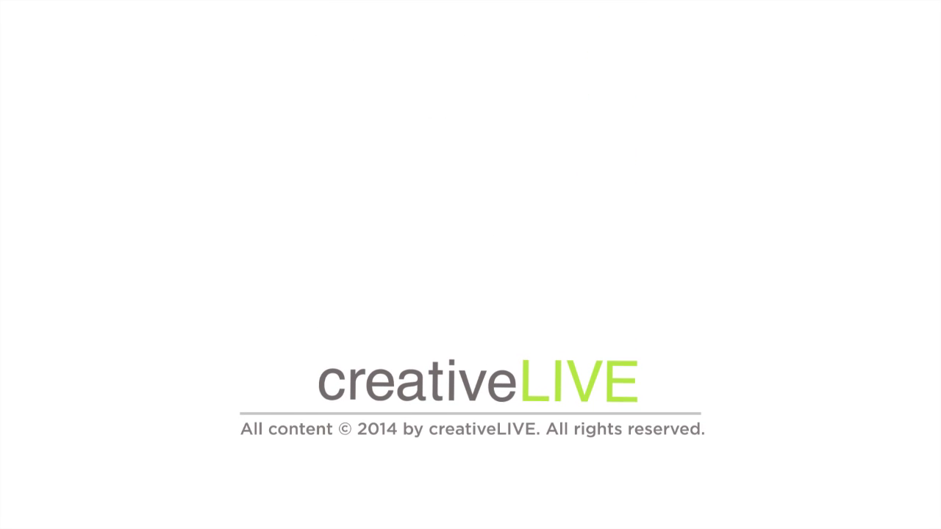